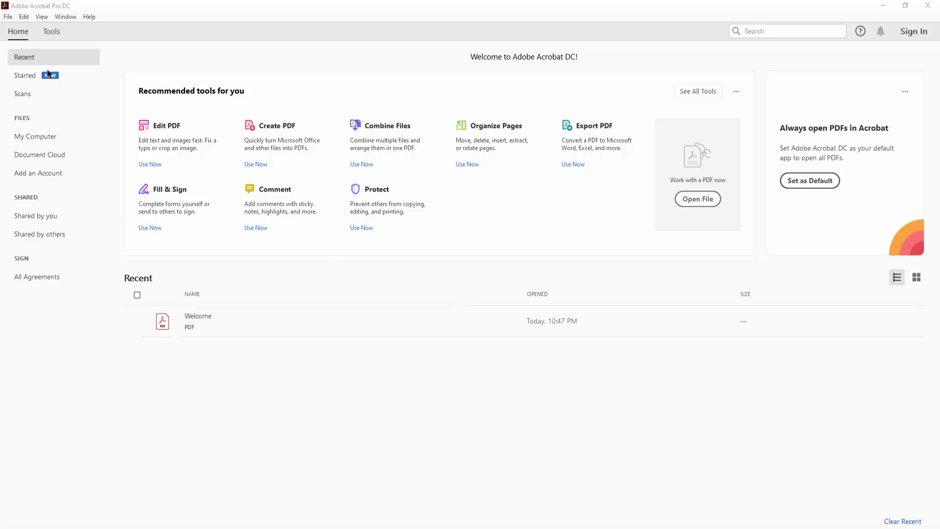
# Start creating a new PDF Portfolio.
pyautogui.click(8, 16)
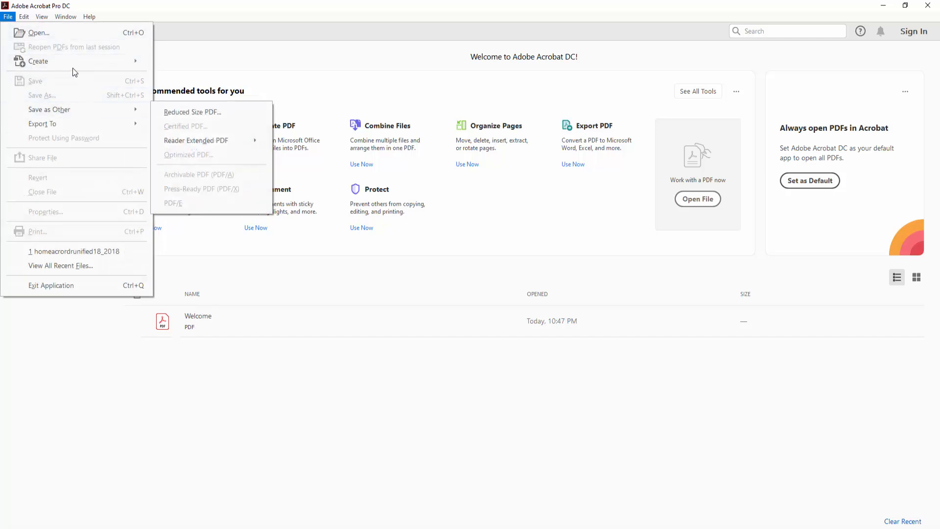
pyautogui.moveTo(73, 63)
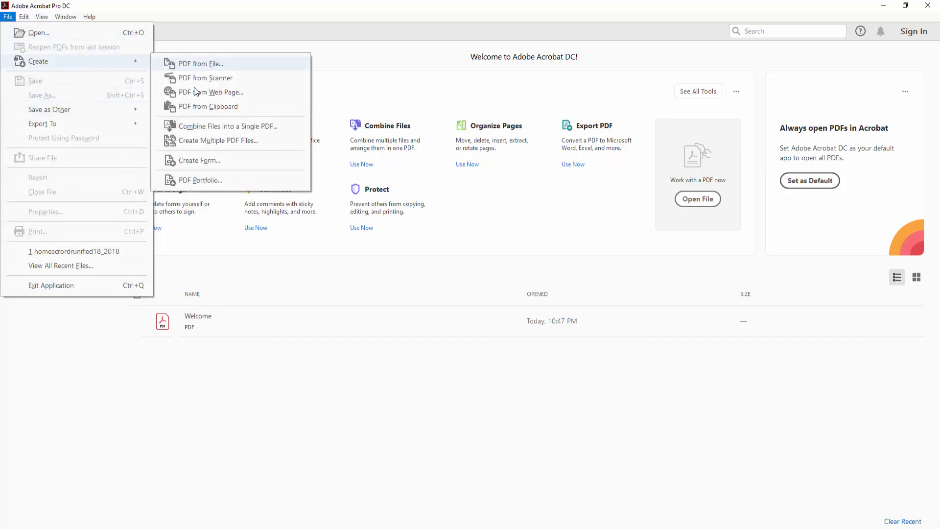
pyautogui.click(206, 183)
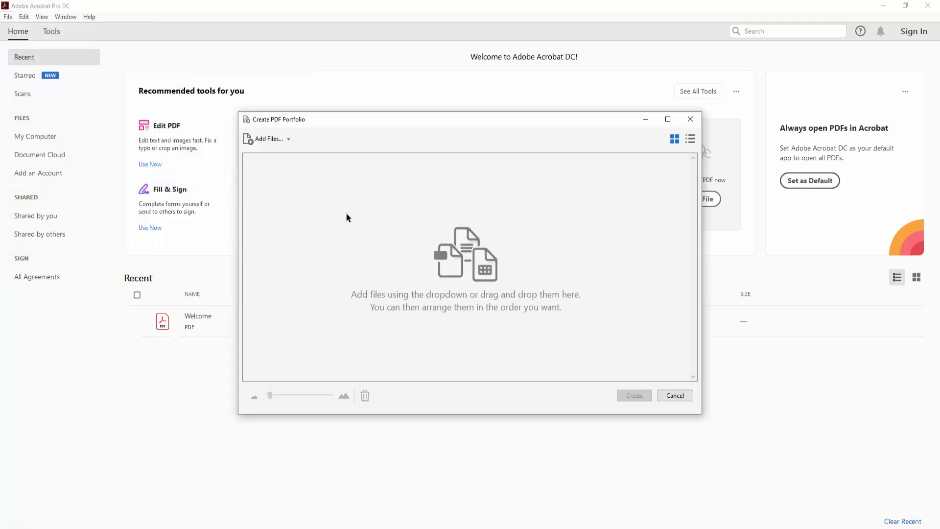
# Add the four "Mock up poster frame in modern interior" images, the Resume PDF and the portrait photo from the Desktop to the portfolio.
pyautogui.click(288, 140)
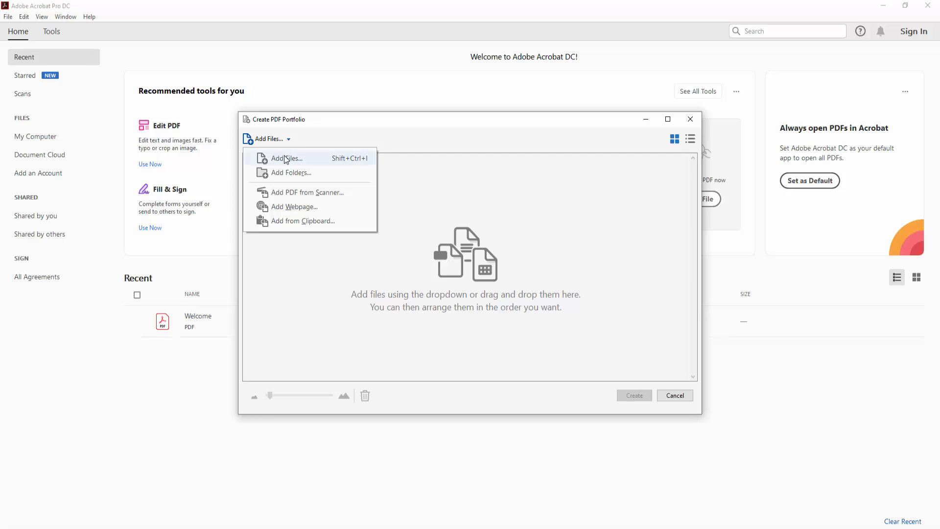
pyautogui.click(284, 157)
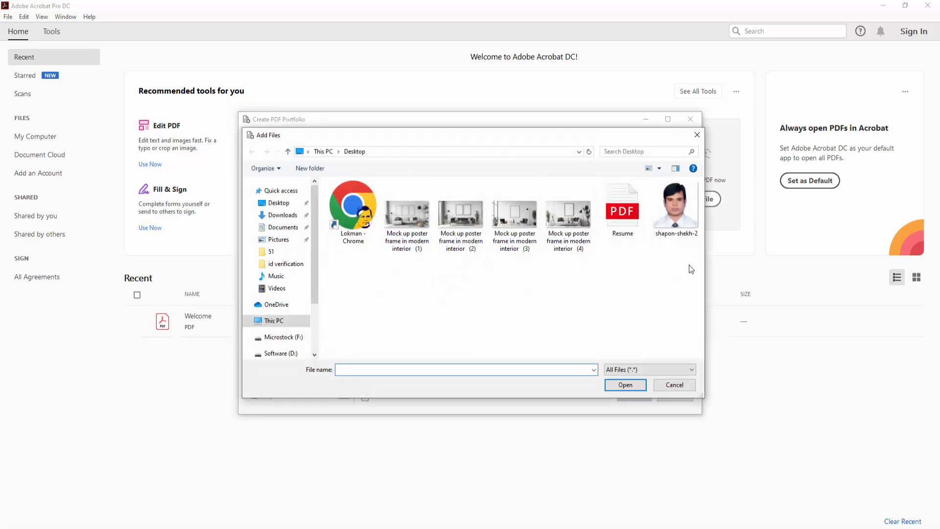
pyautogui.moveTo(686, 260); pyautogui.dragTo(395, 196)
pyautogui.click(397, 196)
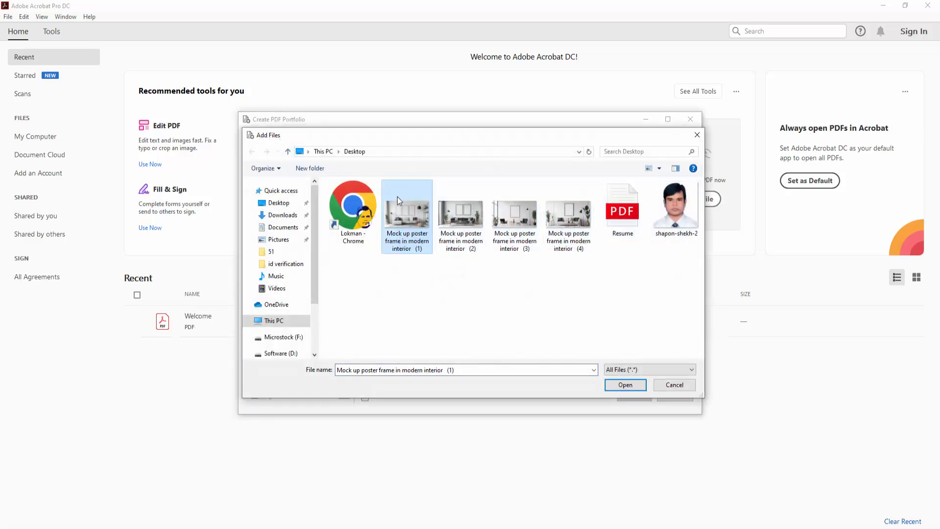
pyautogui.moveTo(689, 262); pyautogui.dragTo(418, 202)
pyautogui.click(416, 204)
pyautogui.moveTo(679, 262); pyautogui.dragTo(412, 182)
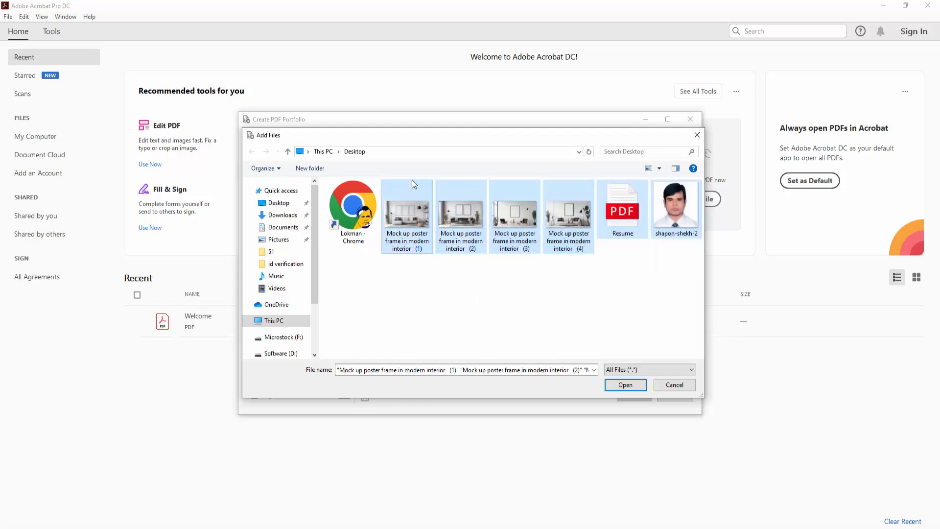
pyautogui.click(625, 385)
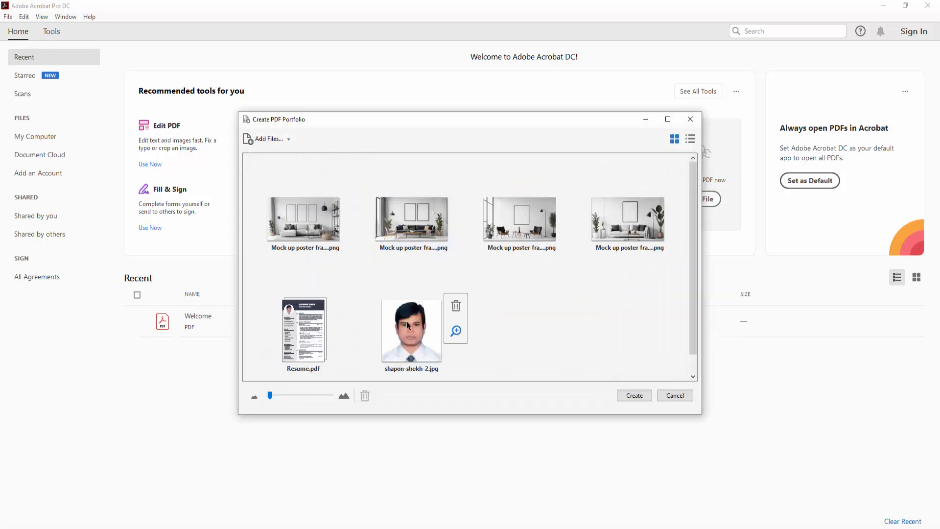
# Arrange the files with the portrait photo first, Resume.pdf second and mock-up image (3) last, and create the portfolio.
pyautogui.moveTo(432, 300)
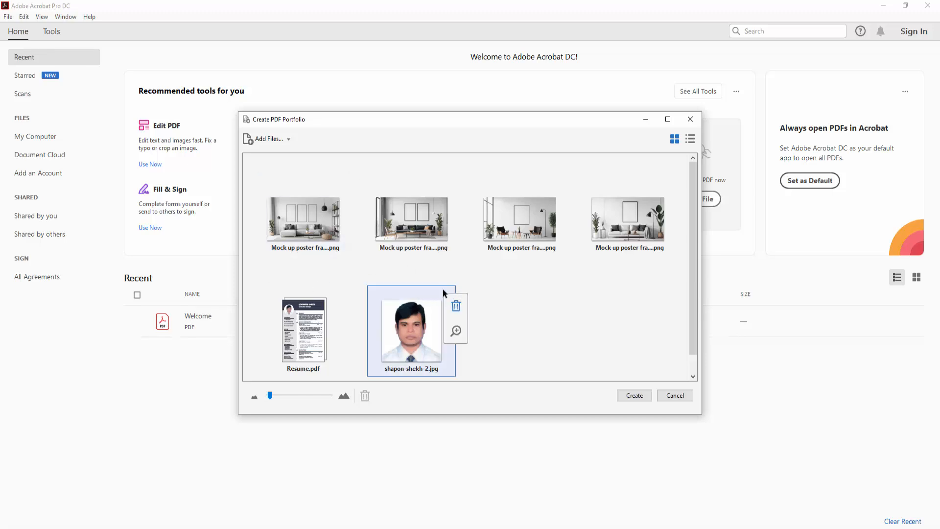
pyautogui.moveTo(425, 323); pyautogui.dragTo(505, 293)
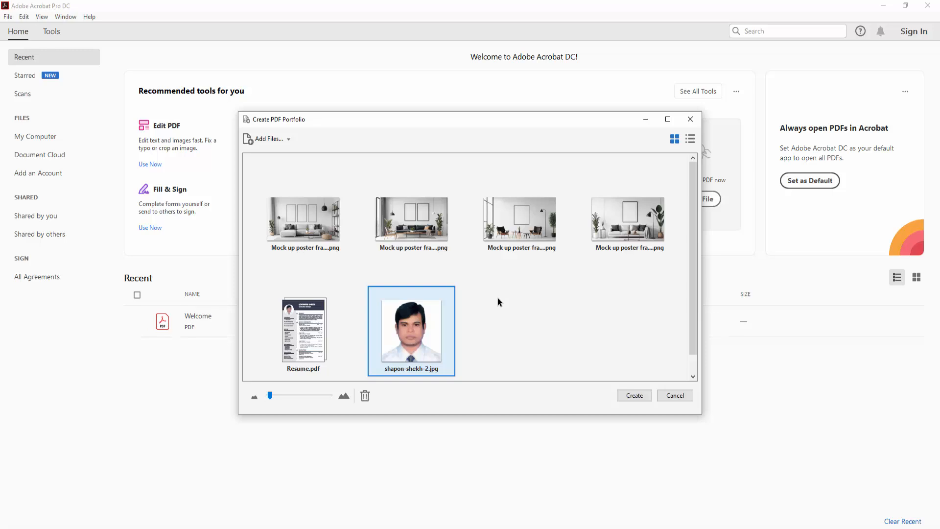
pyautogui.moveTo(445, 339)
pyautogui.moveTo(446, 342); pyautogui.dragTo(264, 205)
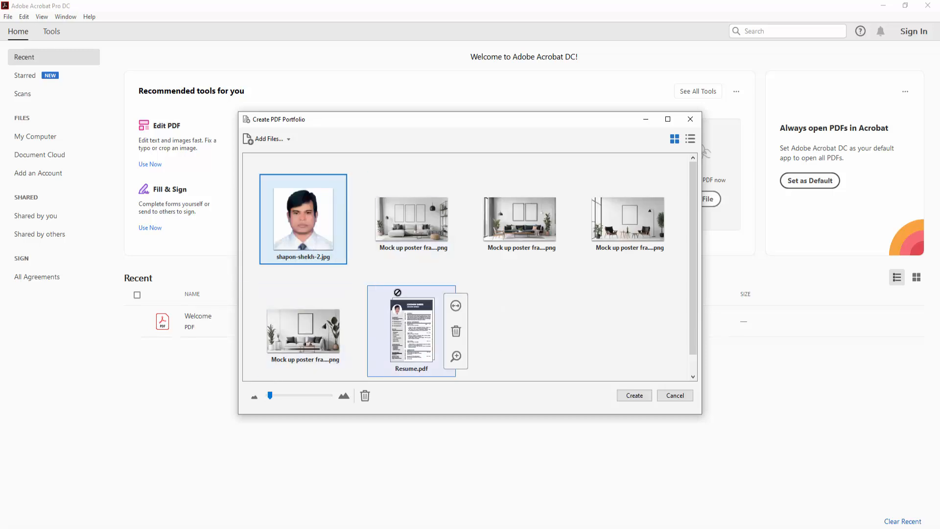
pyautogui.moveTo(412, 328); pyautogui.dragTo(410, 218)
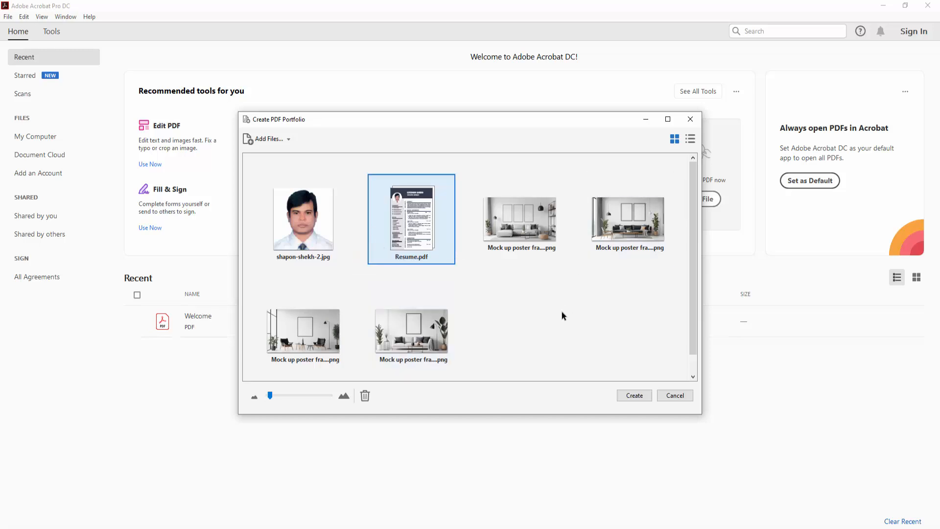
pyautogui.moveTo(324, 338); pyautogui.dragTo(465, 338)
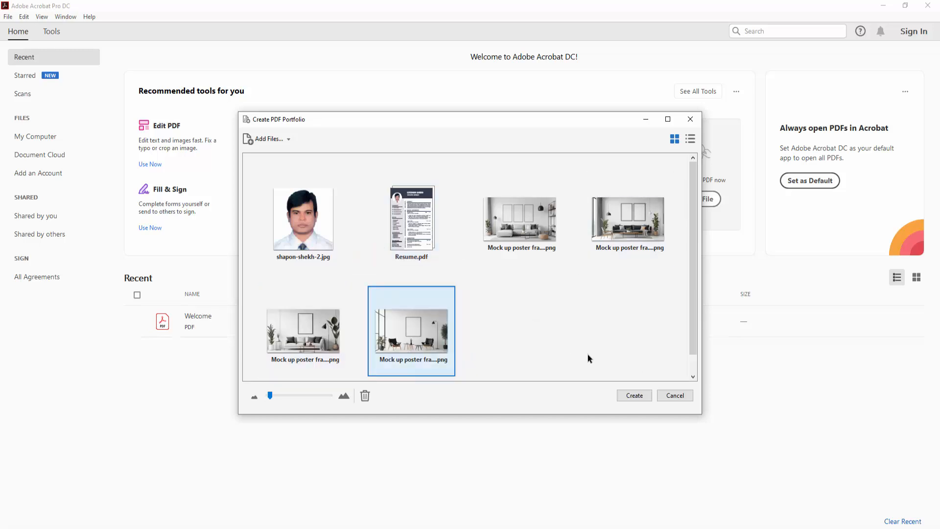
pyautogui.click(630, 399)
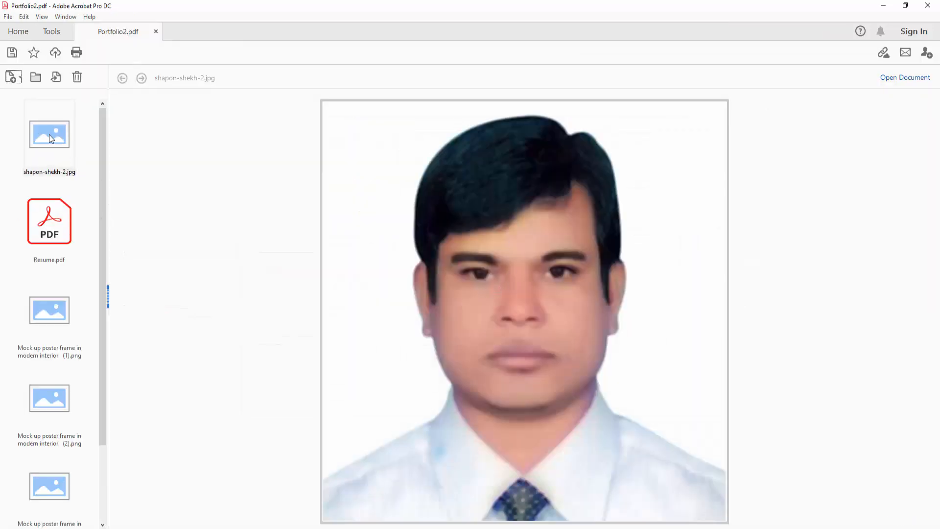
# Preview the portrait photo, Resume.pdf and mock-up images (1) and (2) in the new portfolio.
pyautogui.click(45, 135)
pyautogui.click(46, 204)
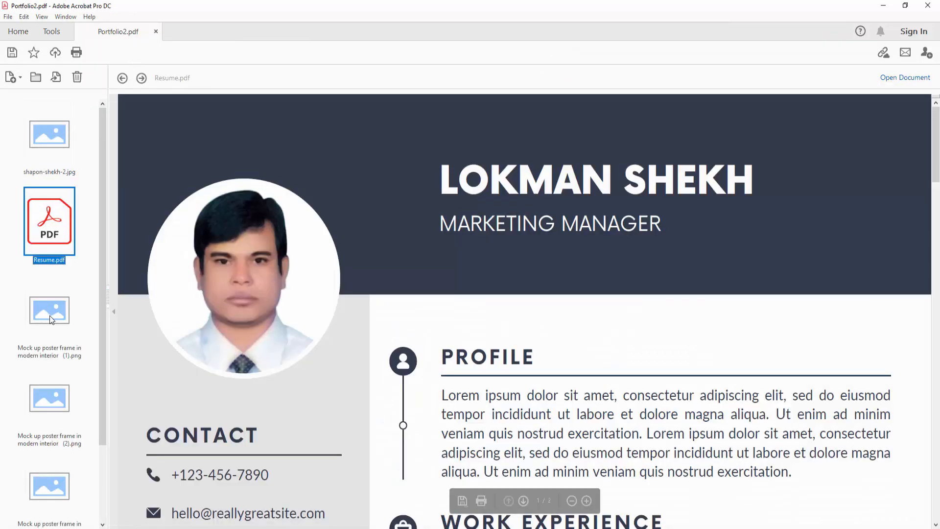
pyautogui.click(49, 315)
pyautogui.scroll(-2, 46, 313)
pyautogui.click(55, 313)
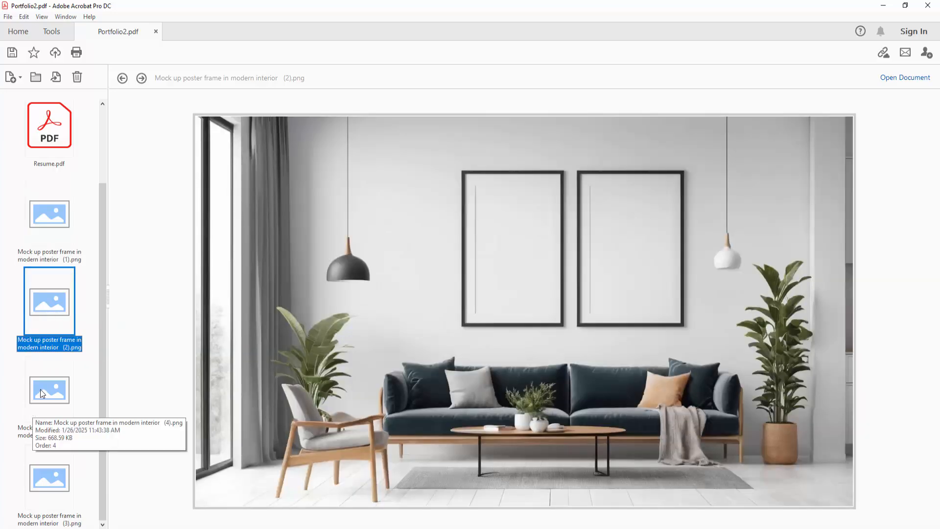
# Open Resume.pdf from the portfolio as a separate document and display it with Fit to Width Scrolling.
pyautogui.scroll(2, 40, 389)
pyautogui.click(49, 235)
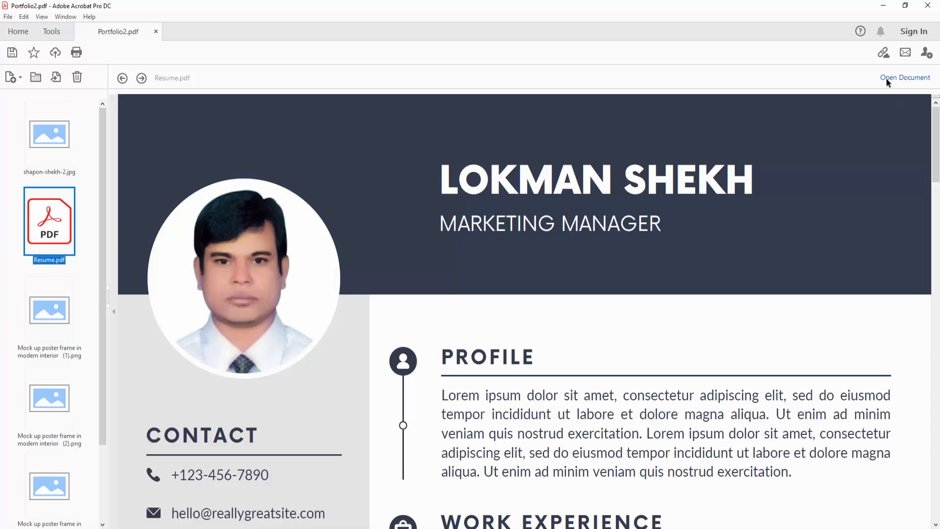
pyautogui.click(902, 78)
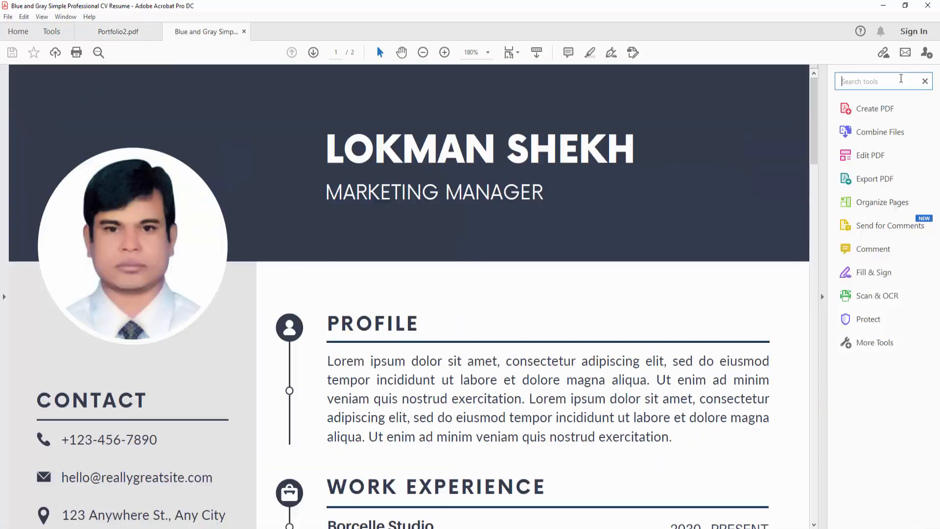
pyautogui.click(510, 53)
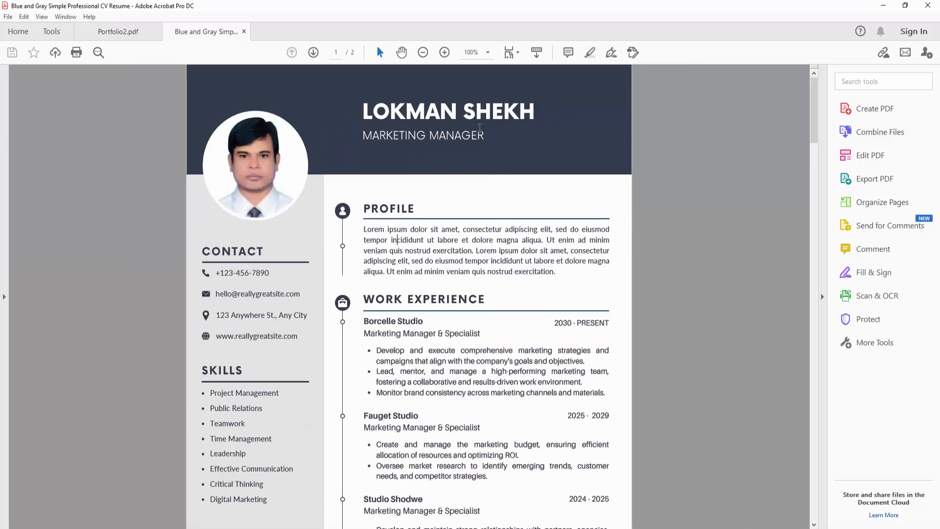
pyautogui.click(517, 52)
pyautogui.click(548, 69)
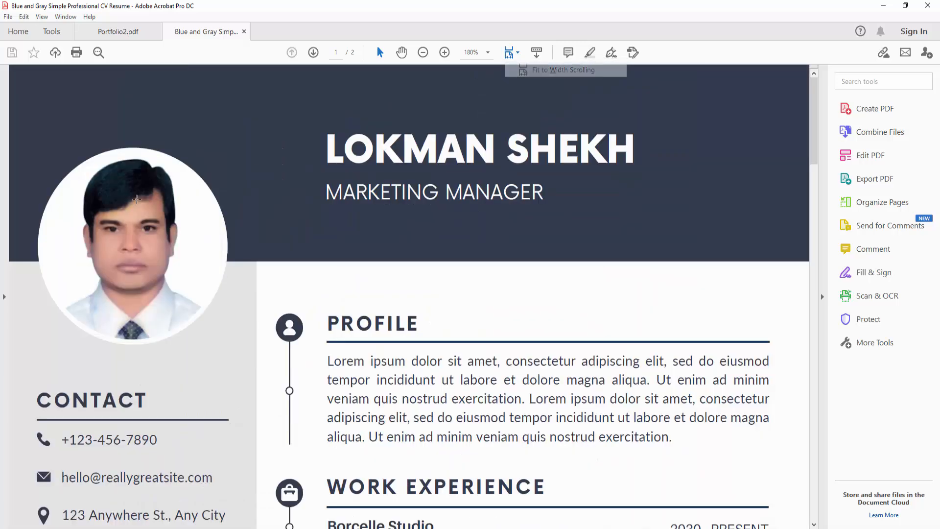
# Show the resume's page thumbnails, view page 2 and page 1, and close the document.
pyautogui.click(4, 297)
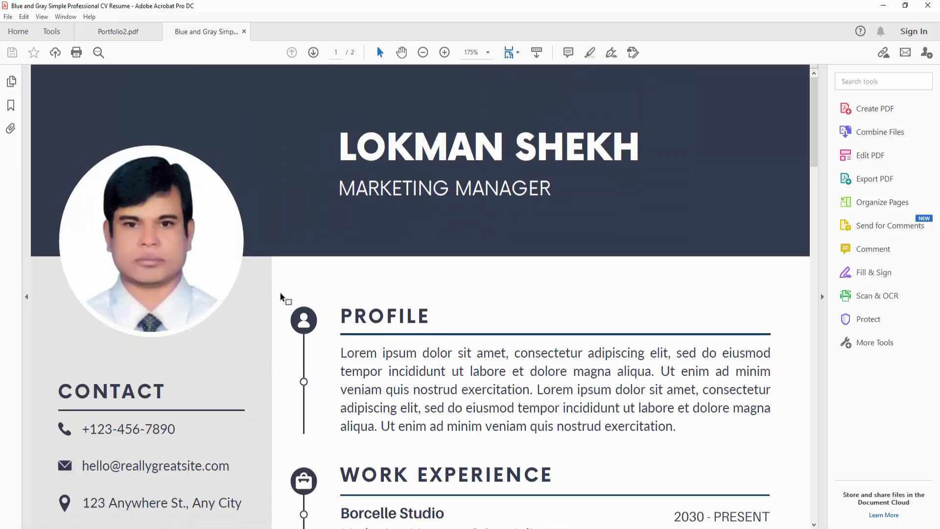
pyautogui.click(11, 82)
pyautogui.click(80, 225)
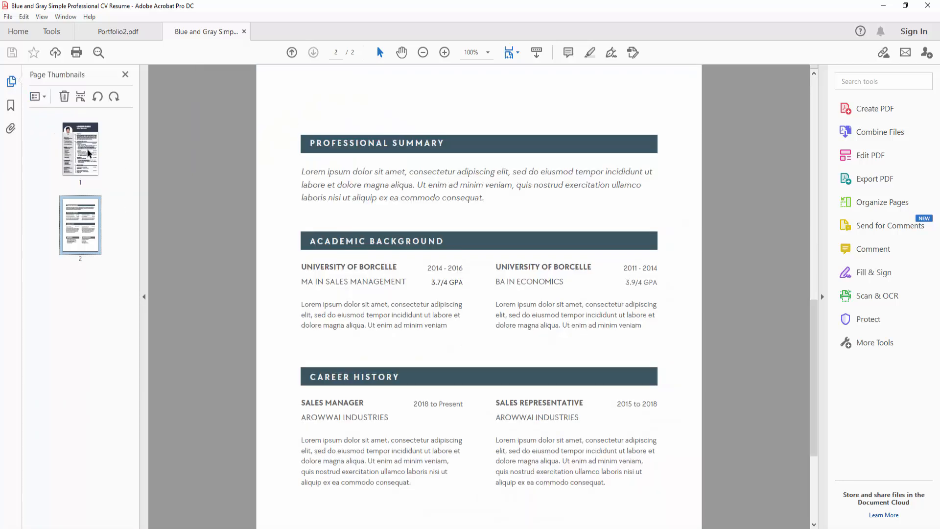
pyautogui.click(80, 150)
pyautogui.click(243, 31)
# Browse the portfolio's mock-up images and portrait photo, ending with the preview of mock-up image (3).
pyautogui.scroll(-2, 82, 313)
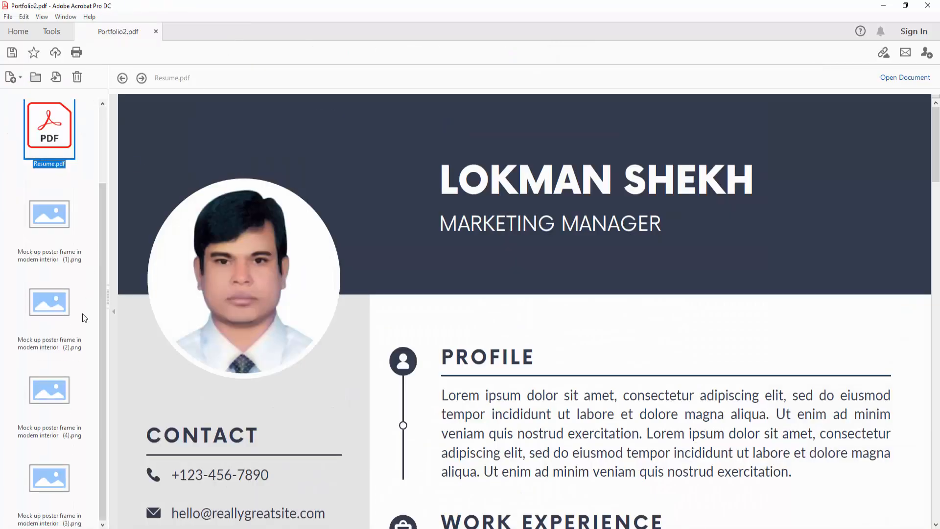
pyautogui.click(39, 483)
pyautogui.click(51, 362)
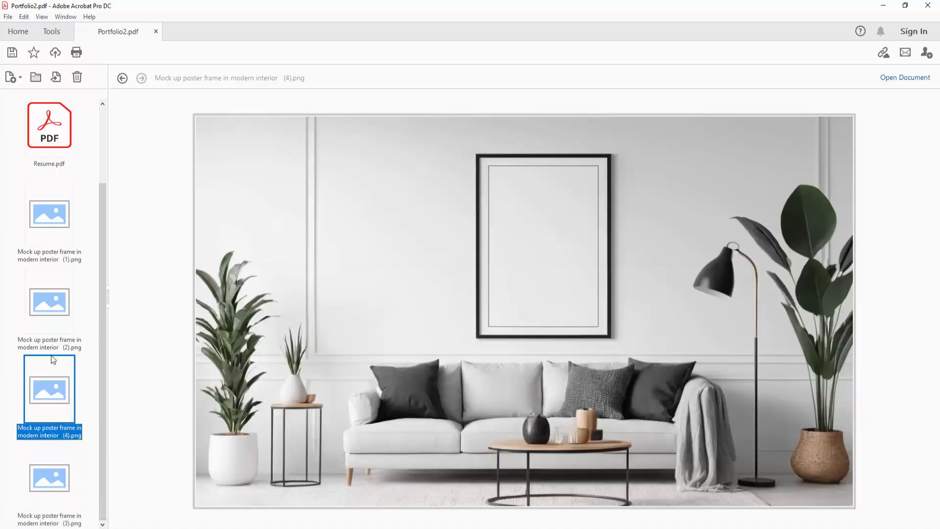
pyautogui.click(47, 314)
pyautogui.click(42, 236)
pyautogui.scroll(2, 52, 259)
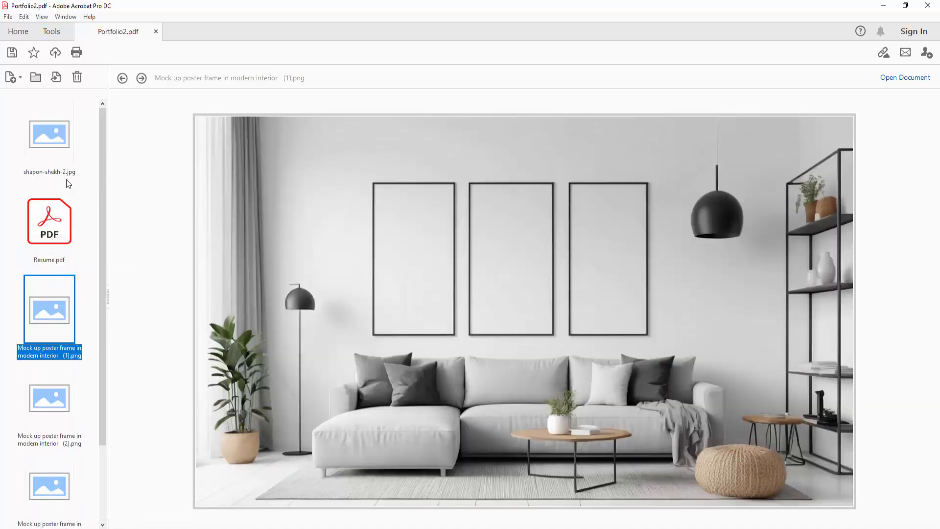
pyautogui.click(56, 145)
pyautogui.scroll(-2, 47, 281)
pyautogui.click(43, 471)
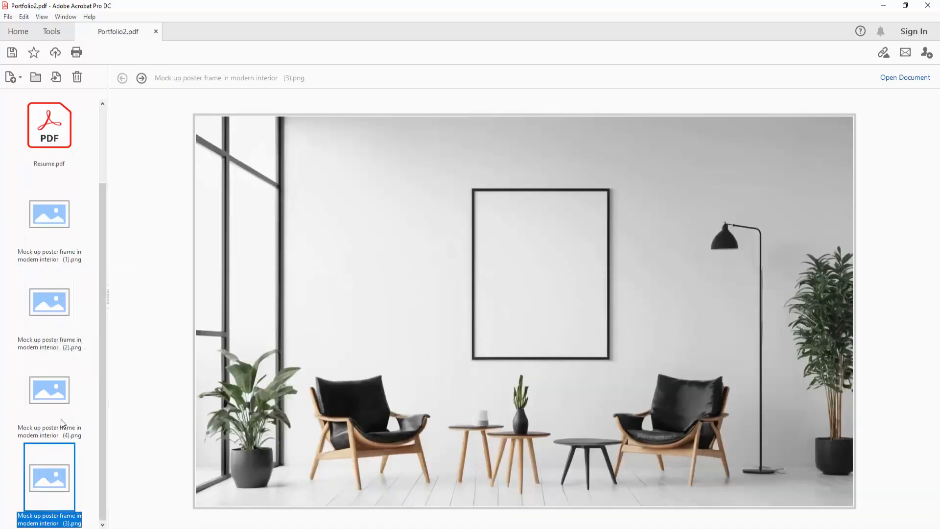
pyautogui.click(60, 418)
pyautogui.click(58, 319)
pyautogui.click(60, 245)
pyautogui.scroll(2, 60, 246)
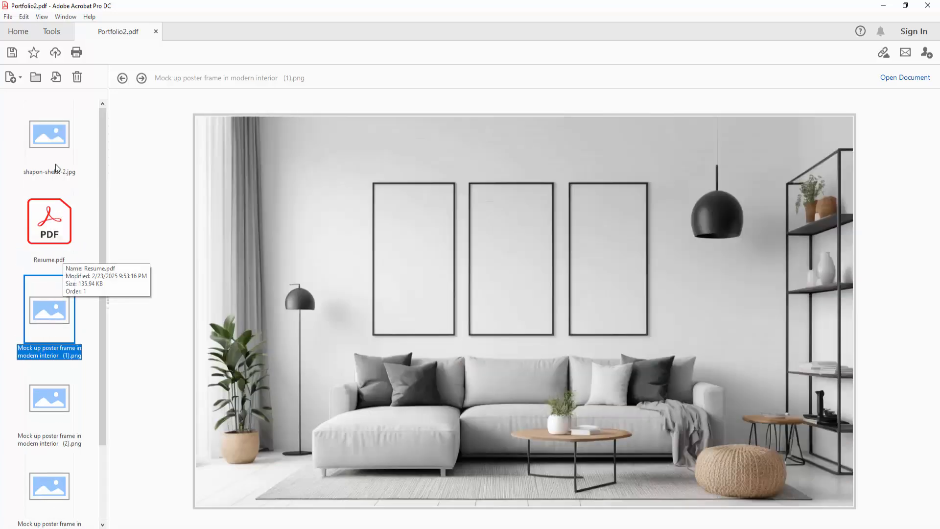
pyautogui.click(48, 138)
pyautogui.scroll(-2, 39, 338)
pyautogui.click(51, 484)
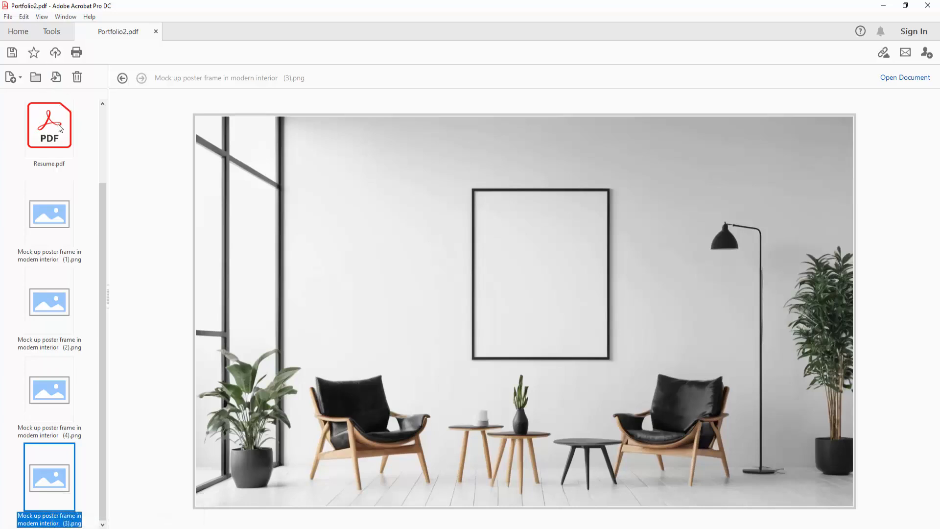
pyautogui.rightClick(53, 463)
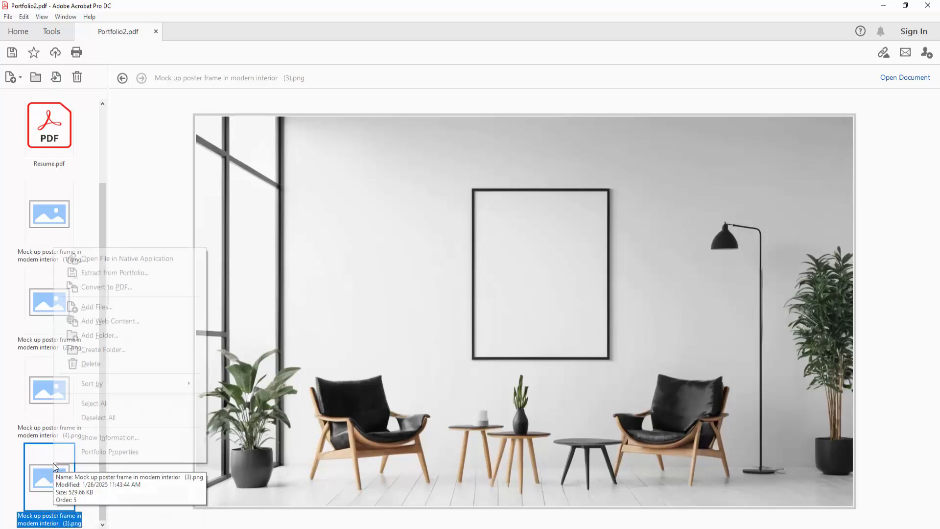
pyautogui.click(125, 307)
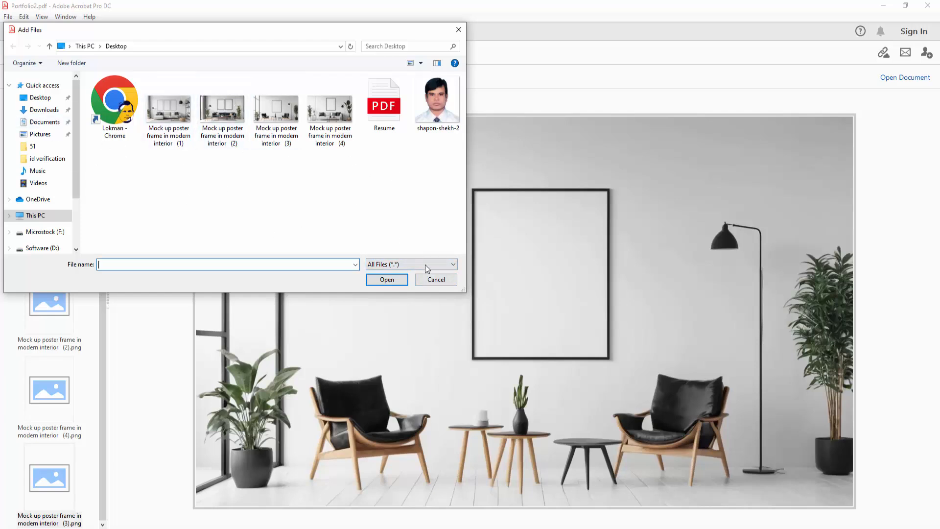
pyautogui.click(442, 278)
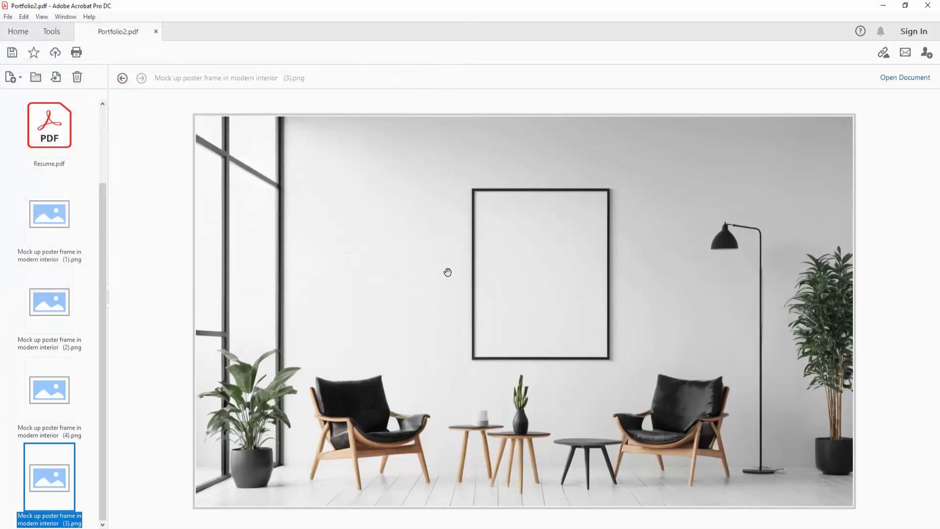
# Add the Sign image from the Desktop to the existing portfolio.
pyautogui.rightClick(44, 467)
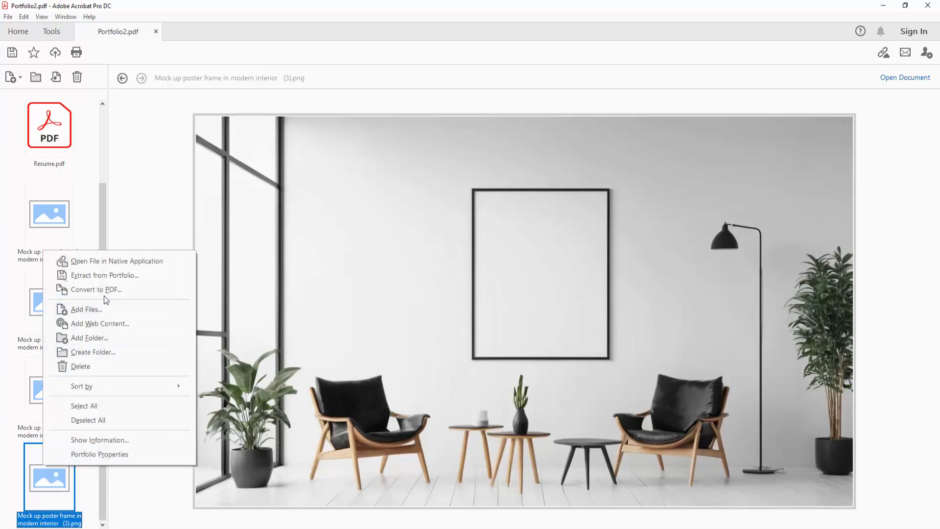
pyautogui.click(92, 311)
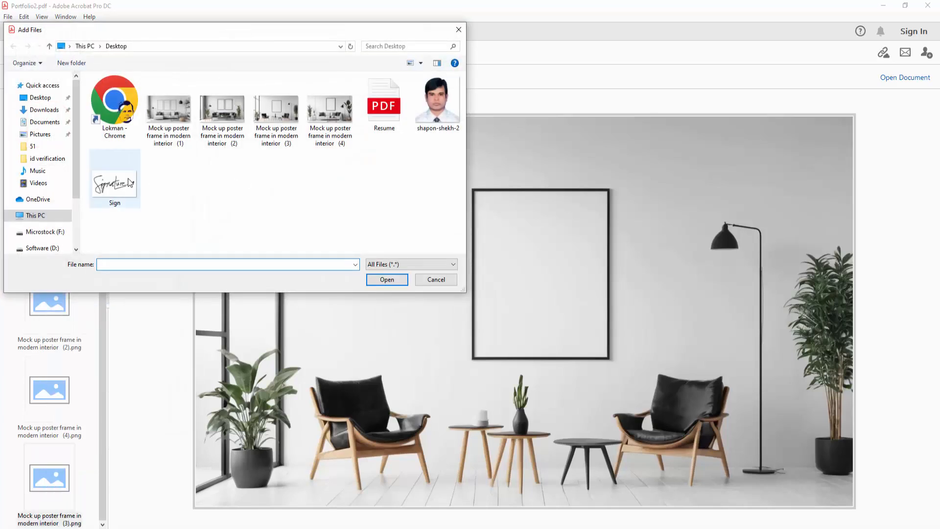
pyautogui.doubleClick(114, 186)
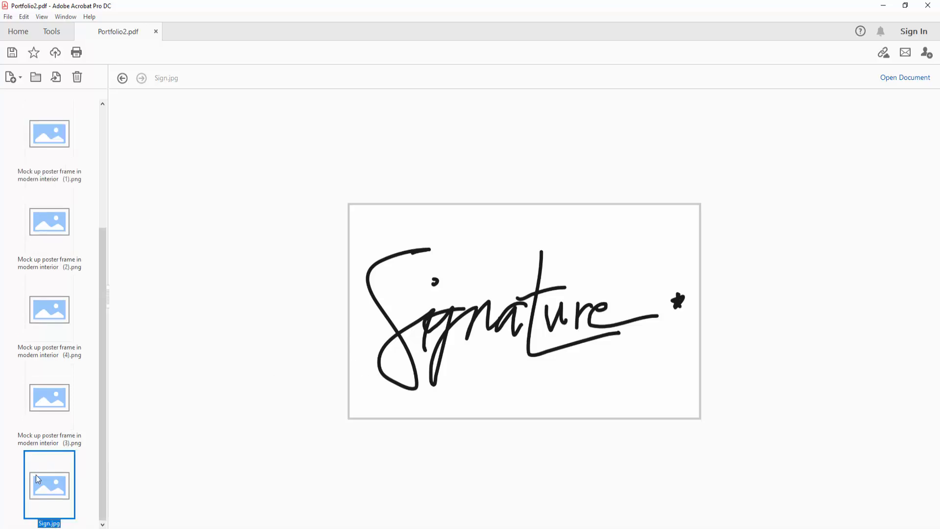
# Preview mock-up images (3), (4) and (2) in the portfolio.
pyautogui.click(48, 402)
pyautogui.click(43, 319)
pyautogui.click(45, 207)
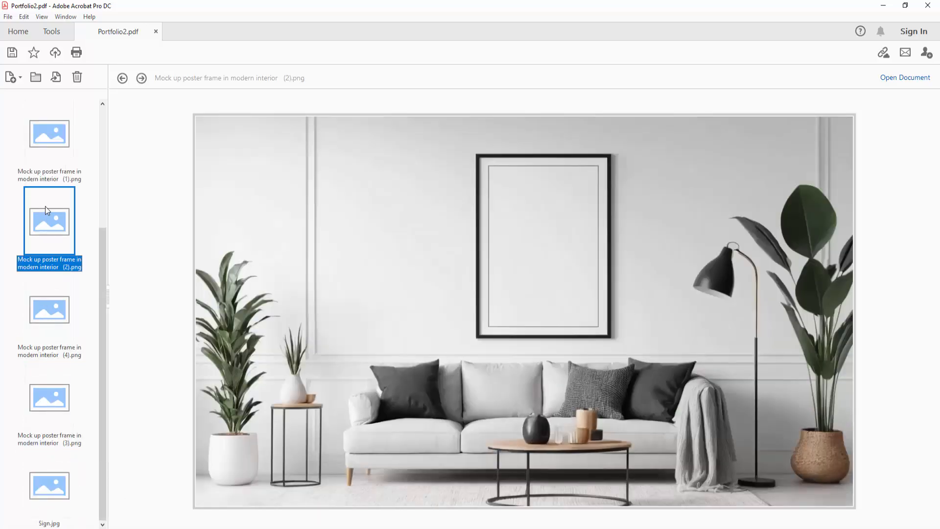
# Open the portfolio's portrait photo in its native application, allowing just this file, and close the image viewer.
pyautogui.scroll(2, 55, 265)
pyautogui.click(50, 144)
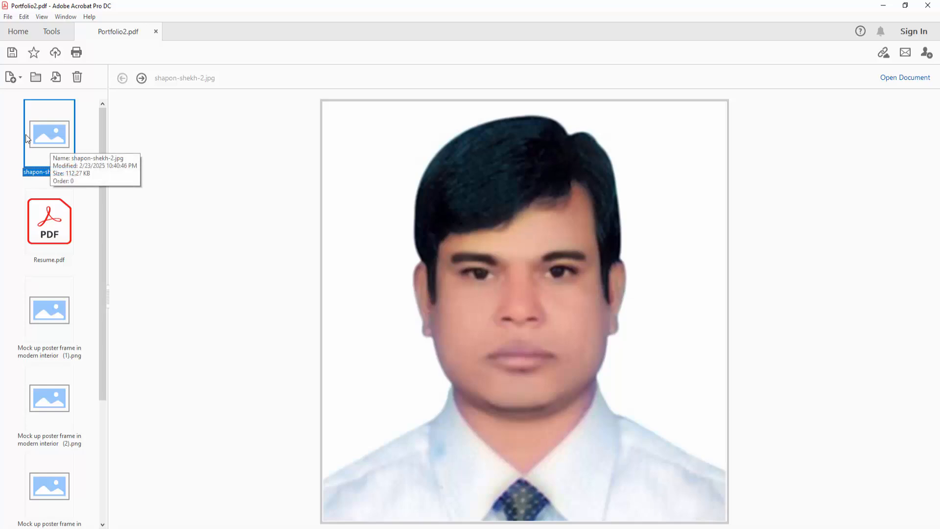
pyautogui.rightClick(37, 128)
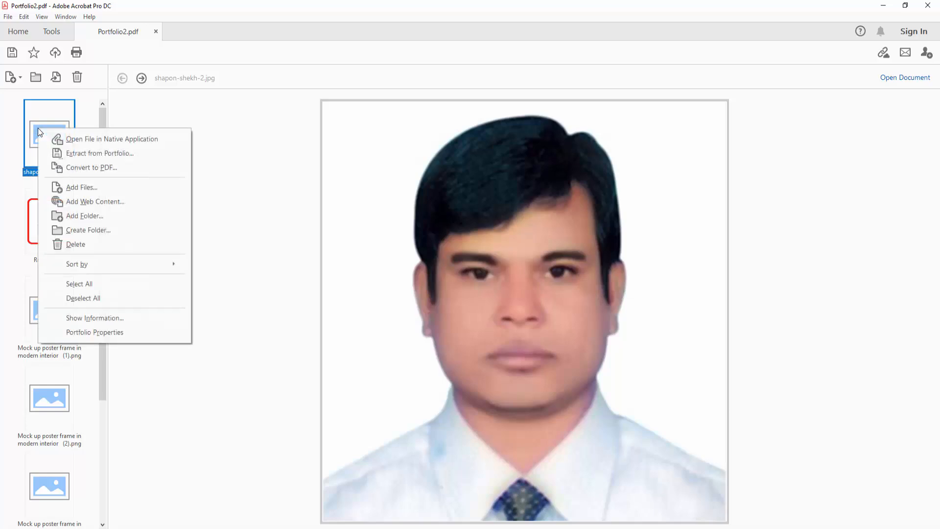
pyautogui.click(86, 140)
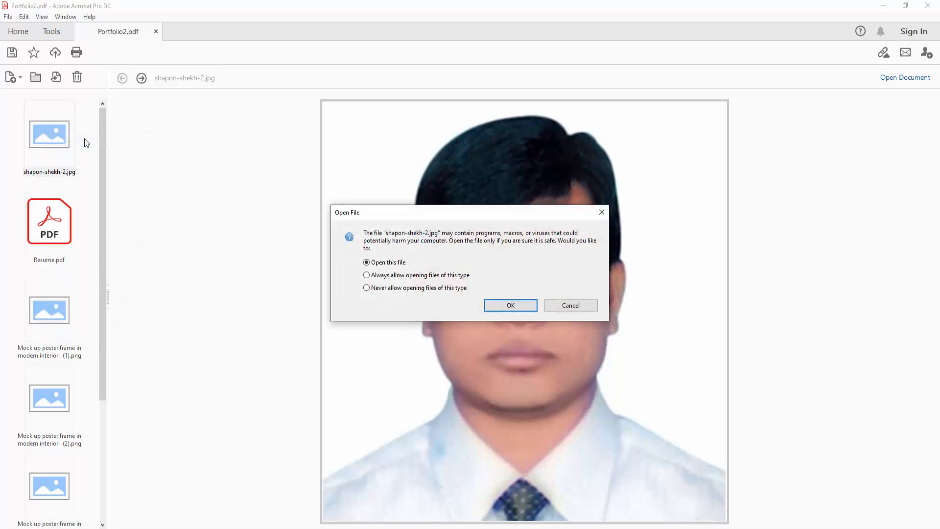
pyautogui.click(507, 305)
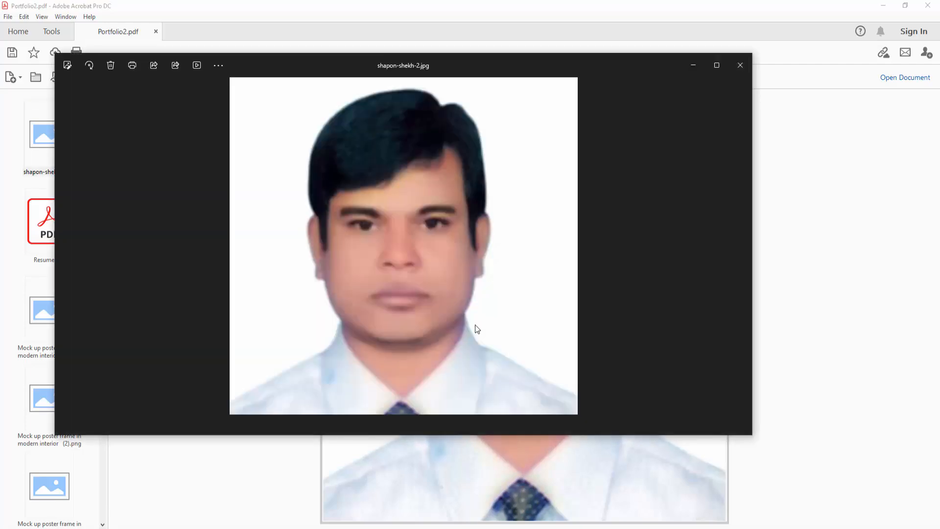
pyautogui.click(739, 64)
# Open mock-up image (1) from its portfolio preview in the external image viewer and close the viewer.
pyautogui.click(55, 320)
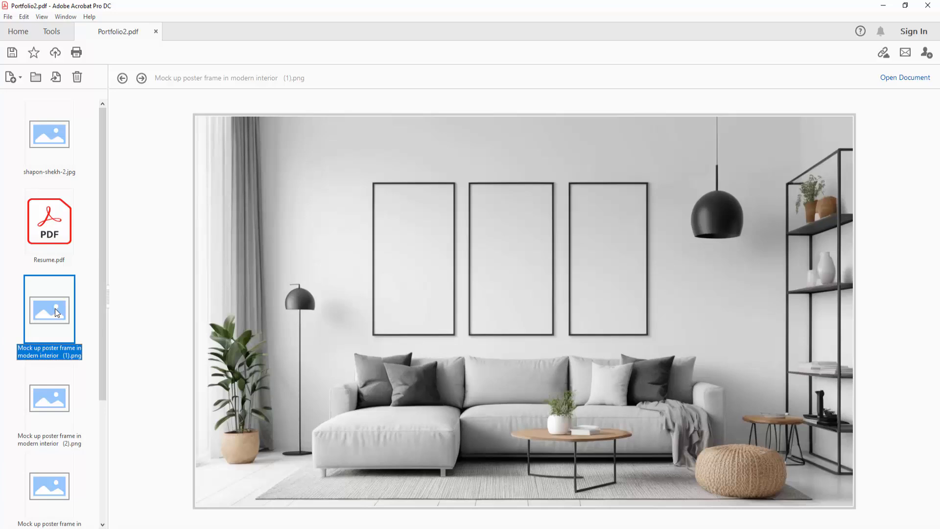
pyautogui.click(895, 78)
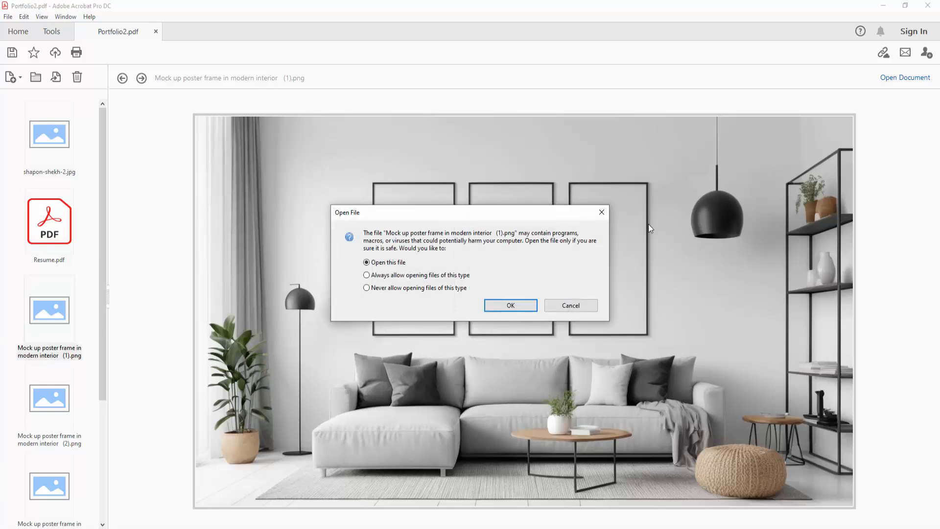
pyautogui.click(516, 308)
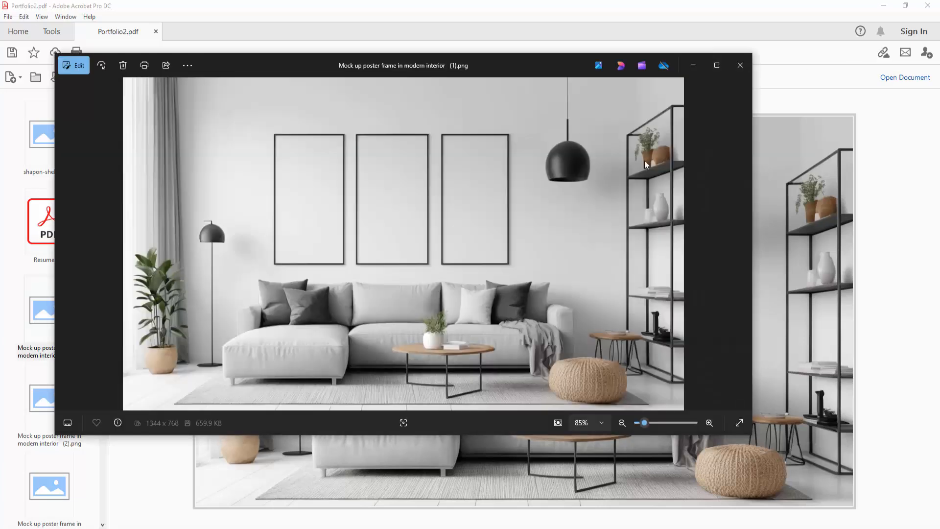
pyautogui.click(739, 64)
# Delete mock-up image (1) from the portfolio.
pyautogui.scroll(-3, 43, 205)
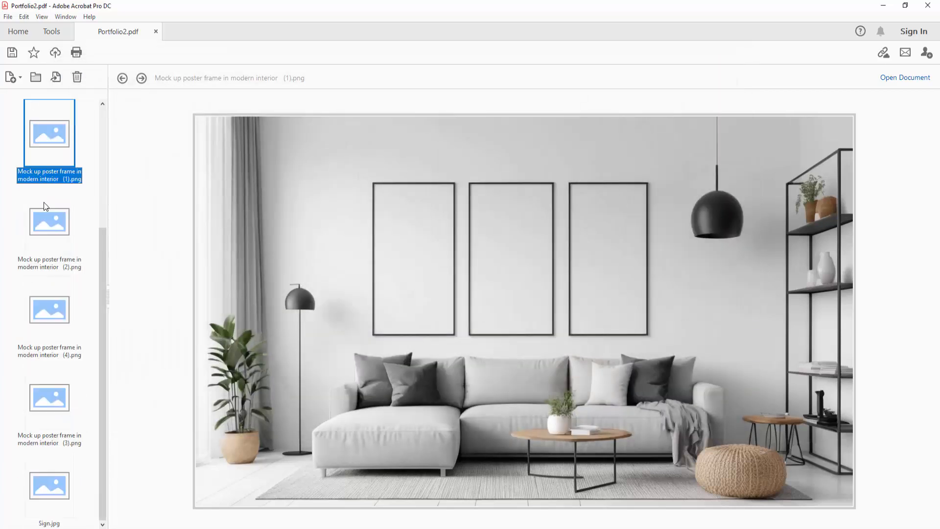
pyautogui.scroll(3, 81, 310)
pyautogui.rightClick(51, 293)
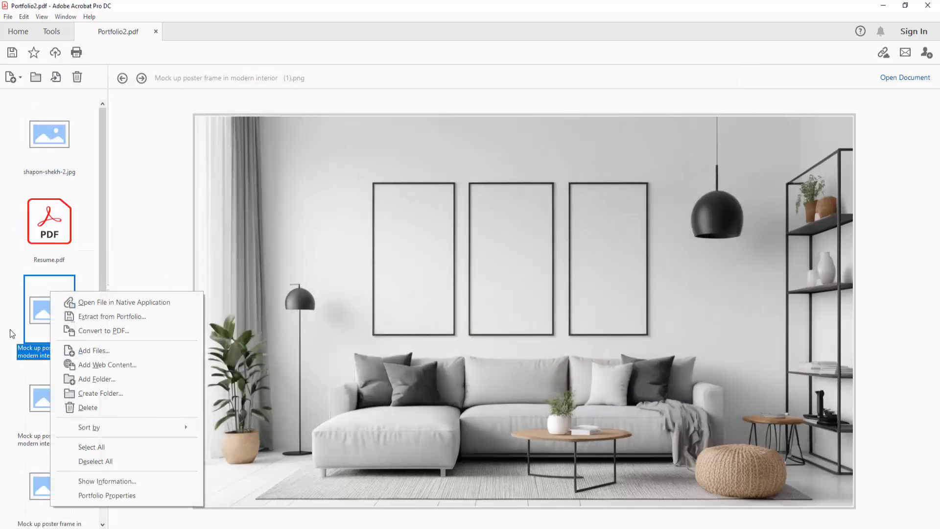
pyautogui.click(103, 409)
pyautogui.click(511, 291)
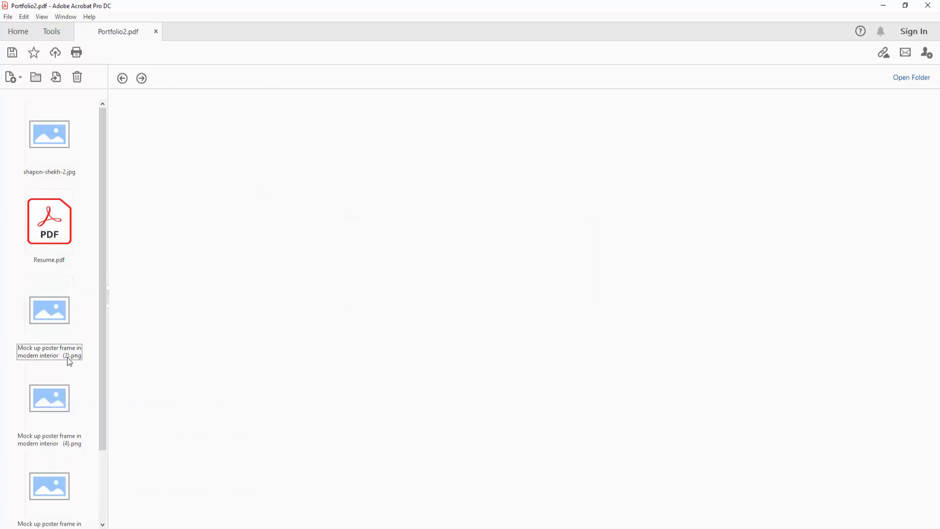
# Preview the portrait photo and mock-up image (2) in the portfolio.
pyautogui.scroll(-1, 54, 330)
pyautogui.scroll(1, 54, 330)
pyautogui.click(57, 149)
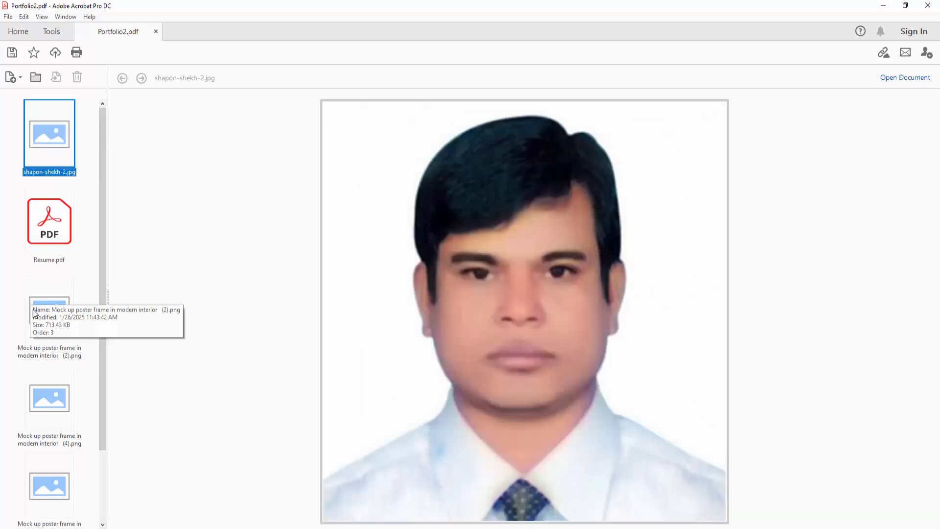
pyautogui.click(54, 309)
# Save the portfolio as Portfolio2 on the Desktop and close it.
pyautogui.click(8, 18)
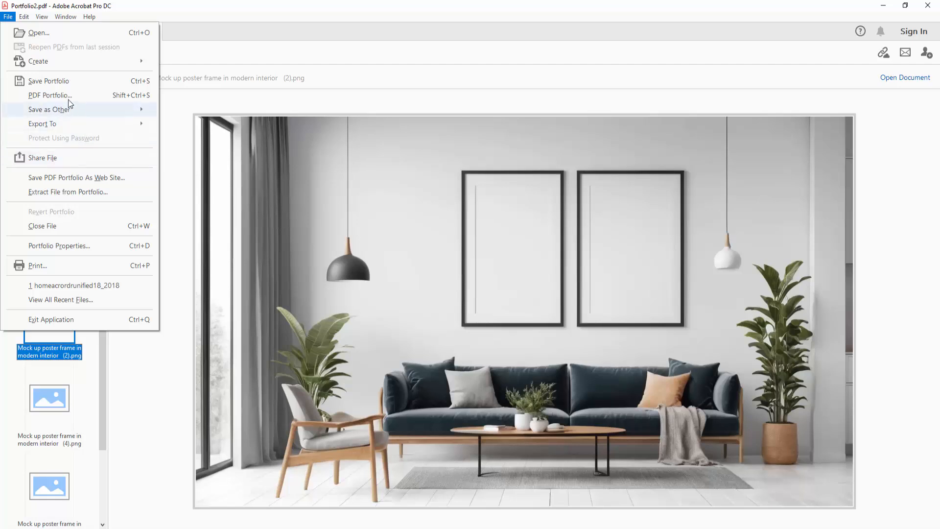
pyautogui.click(64, 80)
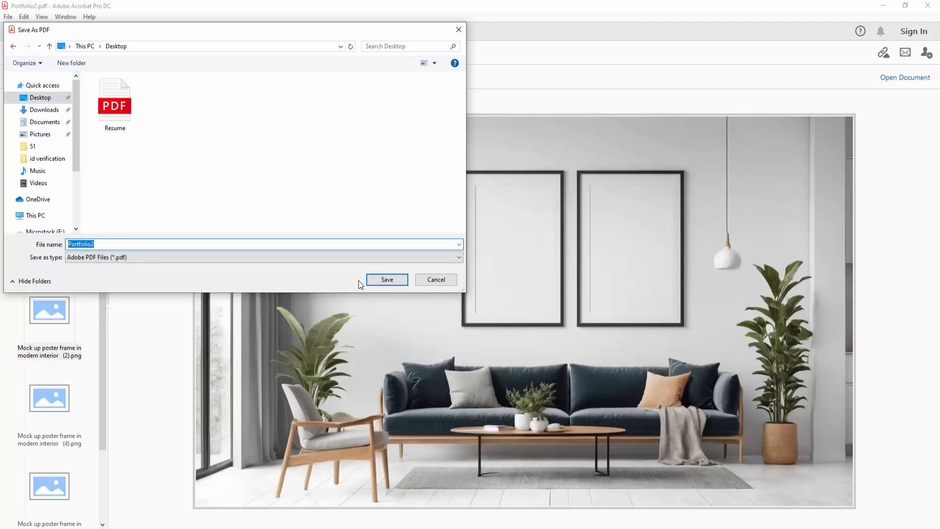
pyautogui.click(378, 280)
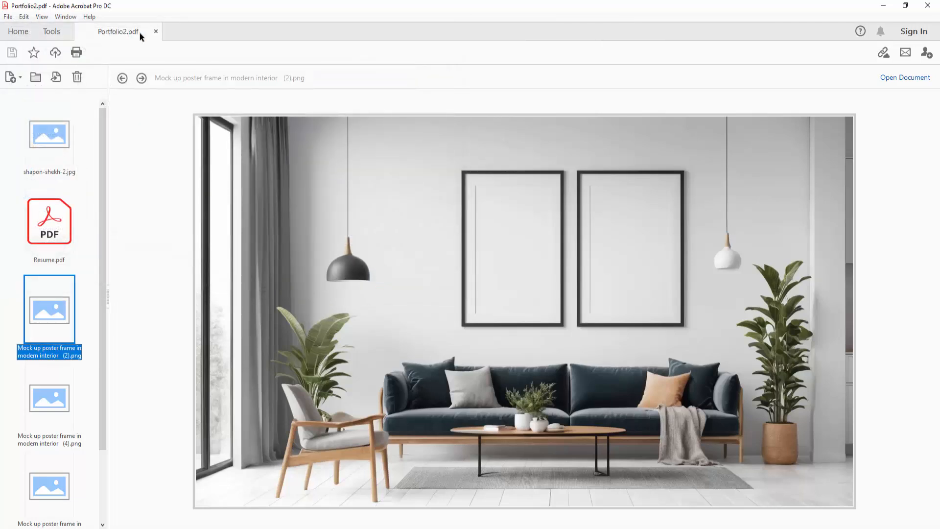
pyautogui.click(155, 32)
# Reopen the saved Portfolio2 PDF from the Desktop.
pyautogui.click(7, 16)
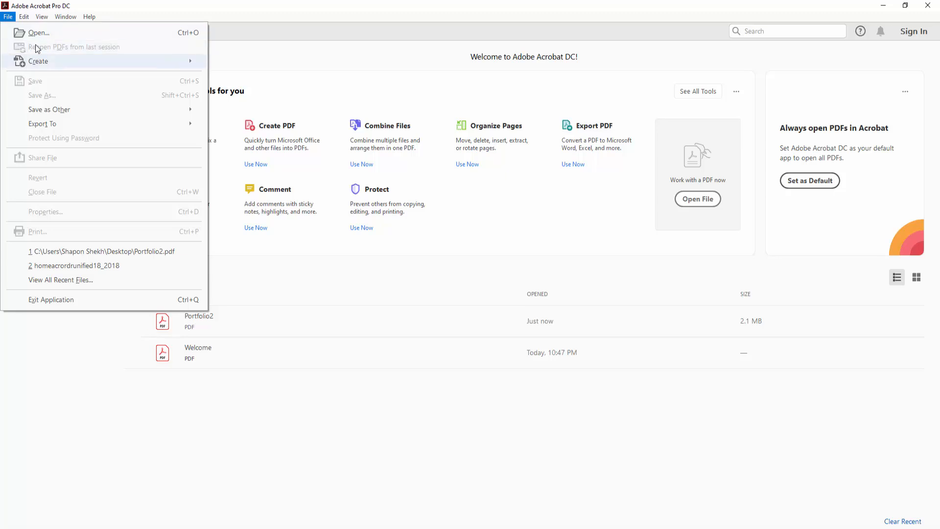
pyautogui.click(39, 32)
pyautogui.doubleClick(116, 105)
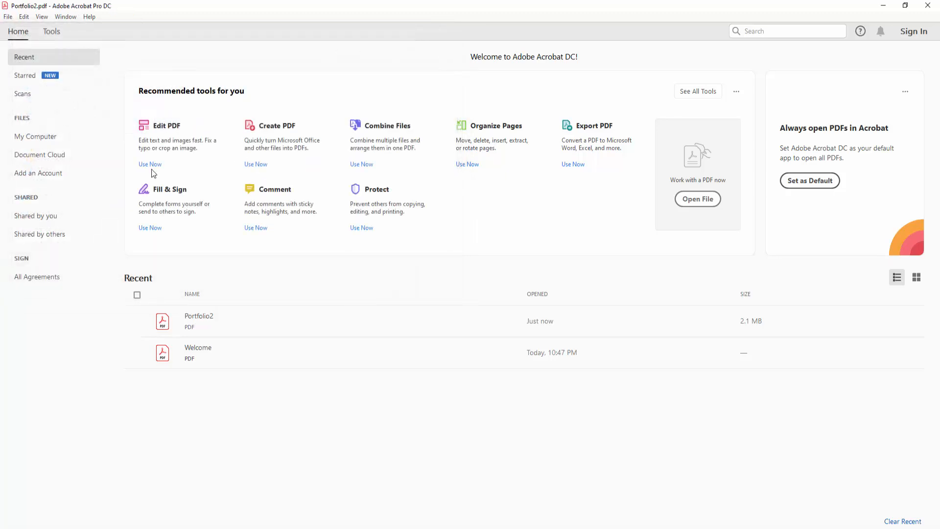
# Browse the reopened portfolio's portrait photo, resume and mock-up images (2) and (4), ending with the resume preview.
pyautogui.click(44, 130)
pyautogui.click(52, 246)
pyautogui.click(56, 319)
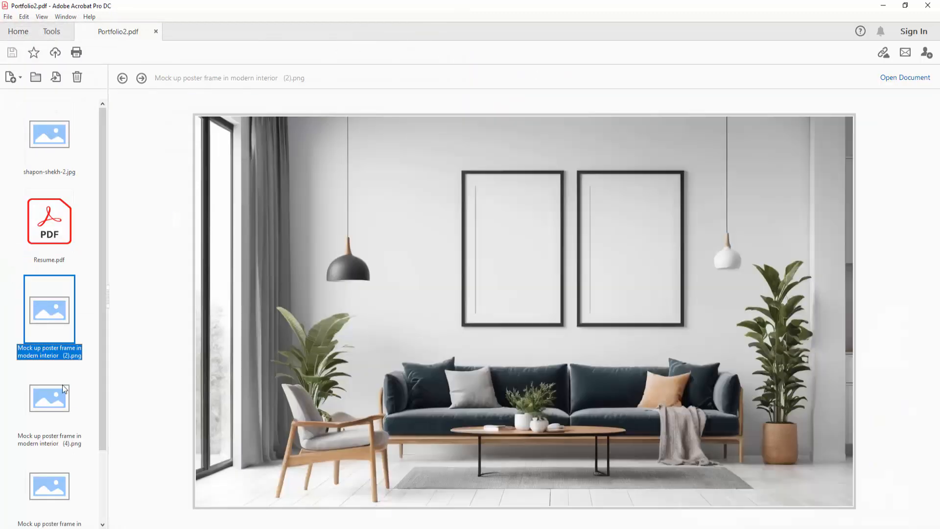
pyautogui.click(68, 435)
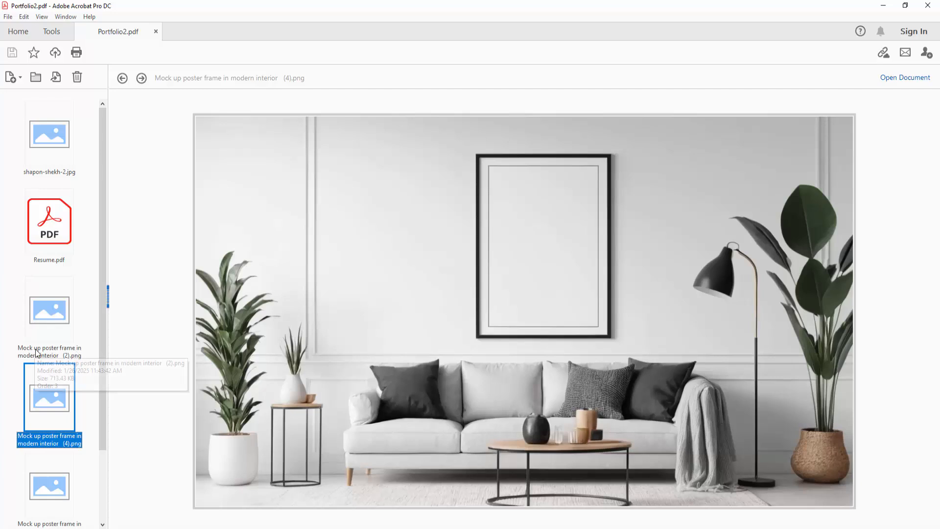
pyautogui.scroll(-2, 33, 349)
pyautogui.scroll(2, 45, 349)
pyautogui.scroll(-2, 45, 351)
pyautogui.scroll(2, 48, 294)
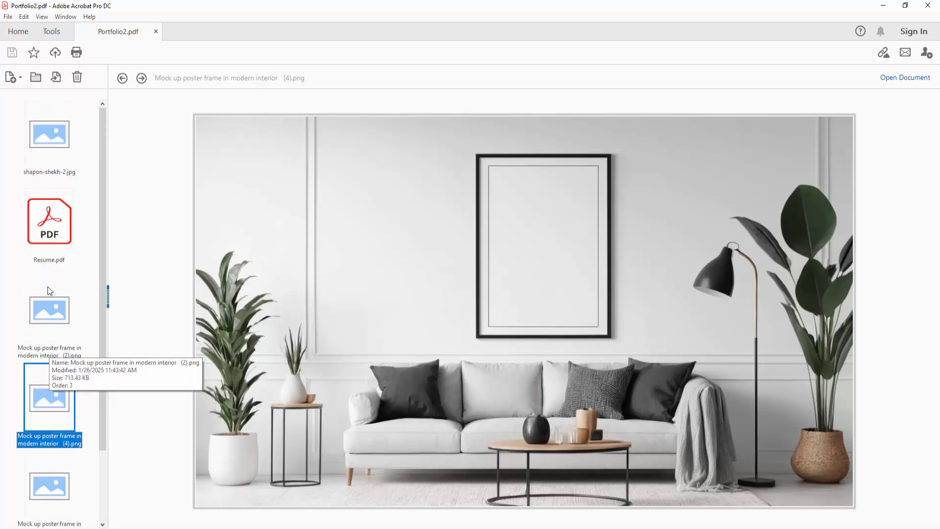
pyautogui.click(47, 237)
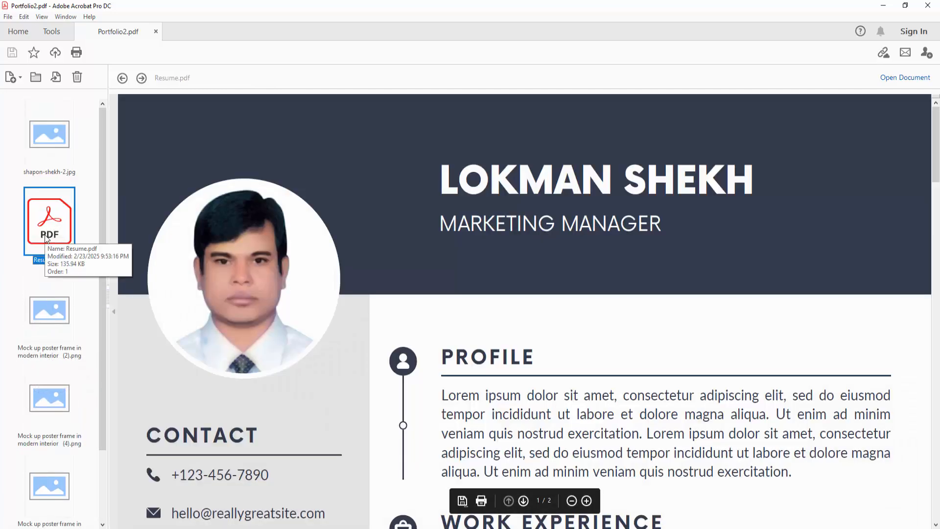